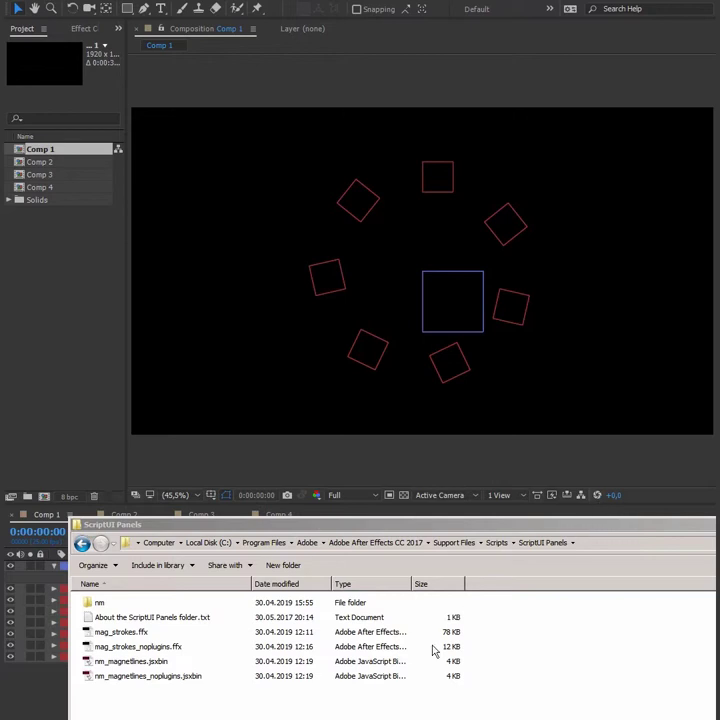
# Select the two mag_strokes presets and two nm_magnetlines scripts in ScriptUI Panels, then return to After Effects.
pyautogui.click(281, 699)
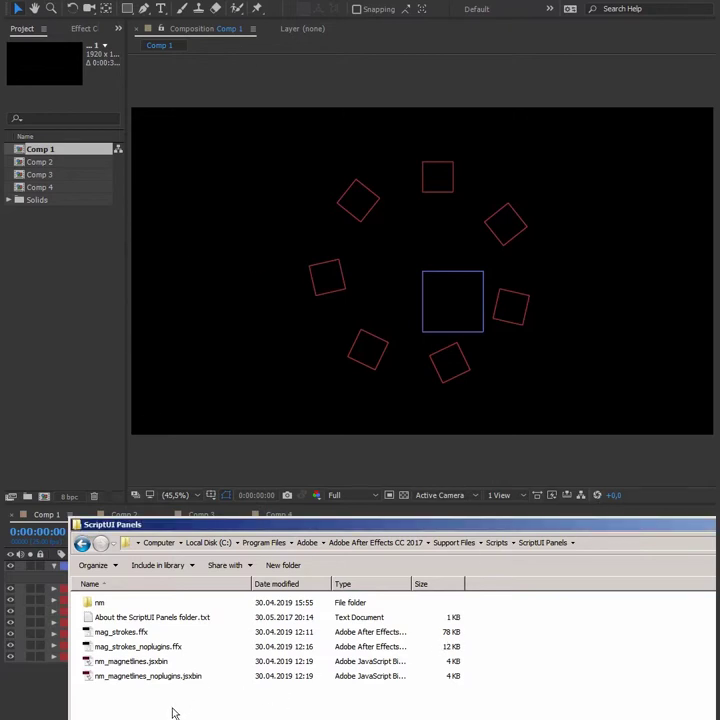
pyautogui.moveTo(172, 713); pyautogui.dragTo(124, 638)
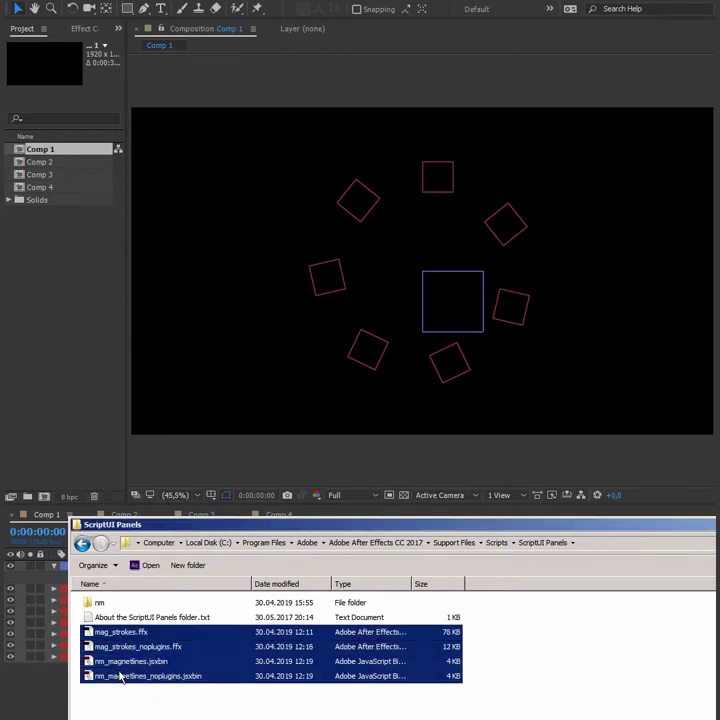
pyautogui.click(586, 544)
pyautogui.click(35, 401)
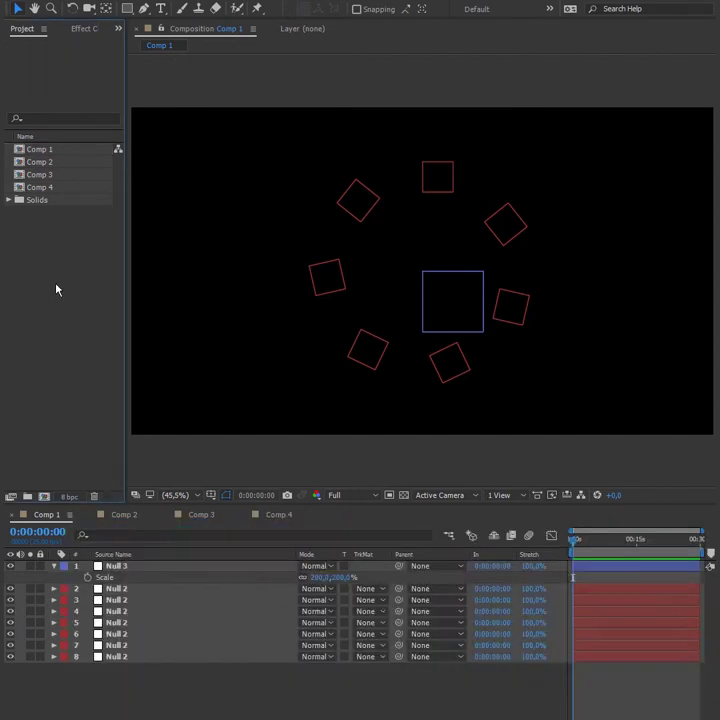
# Run nm_magnetlines.jsxbin on all eight nulls in Comp 1, then check the lines at 0:00:04:06.
pyautogui.click(430, 288)
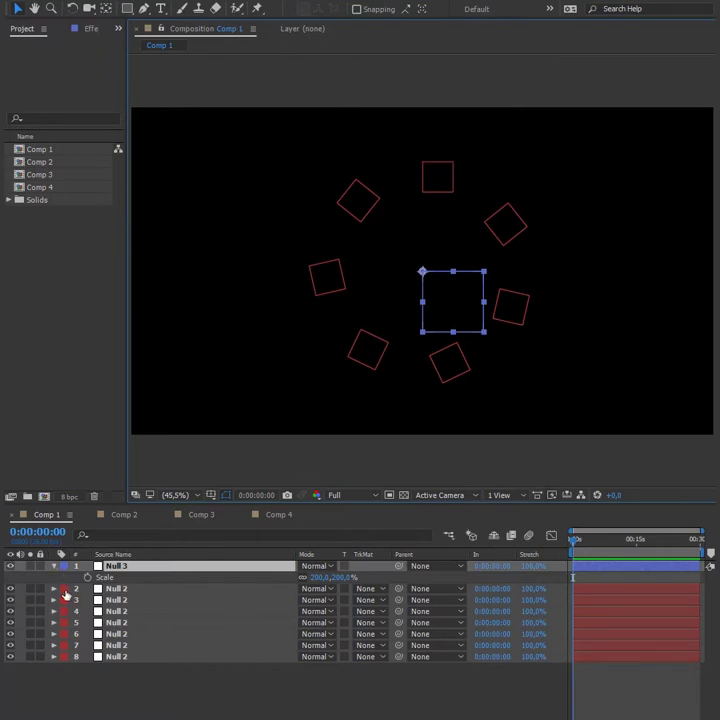
pyautogui.moveTo(297, 154); pyautogui.dragTo(580, 379)
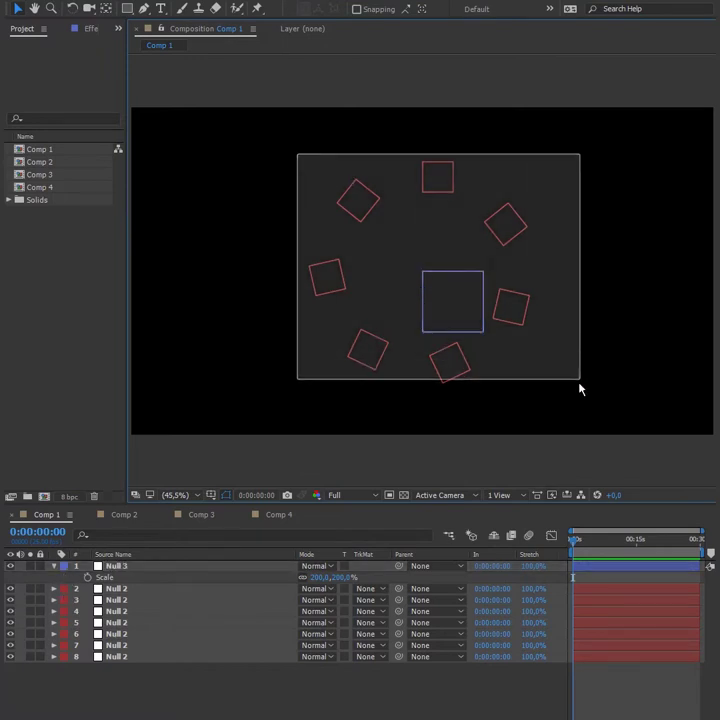
pyautogui.click(225, 0)
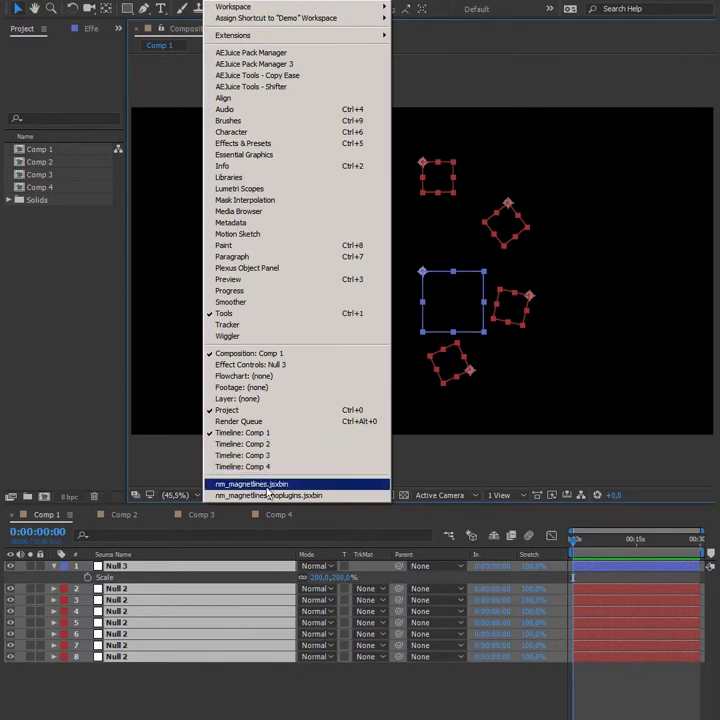
pyautogui.click(267, 488)
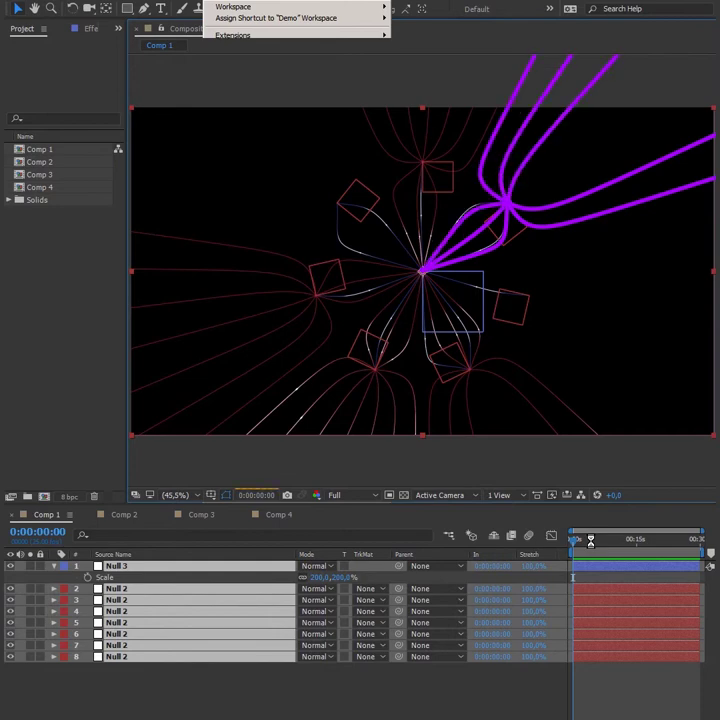
pyautogui.click(591, 543)
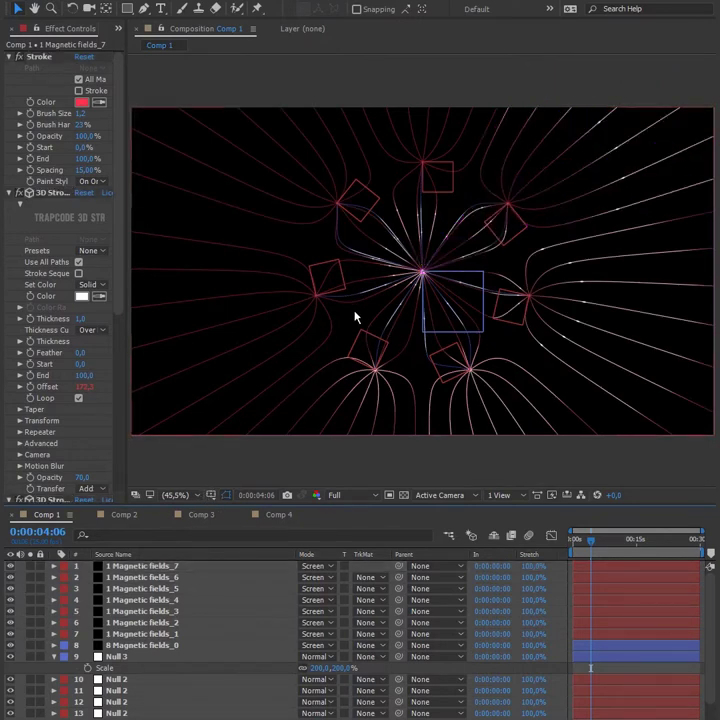
# Zoom and pan the viewer to examine the field lines and a pole up close.
pyautogui.press('.')
pyautogui.press('.')
pyautogui.press('.')
pyautogui.press(',')
pyautogui.press(',')
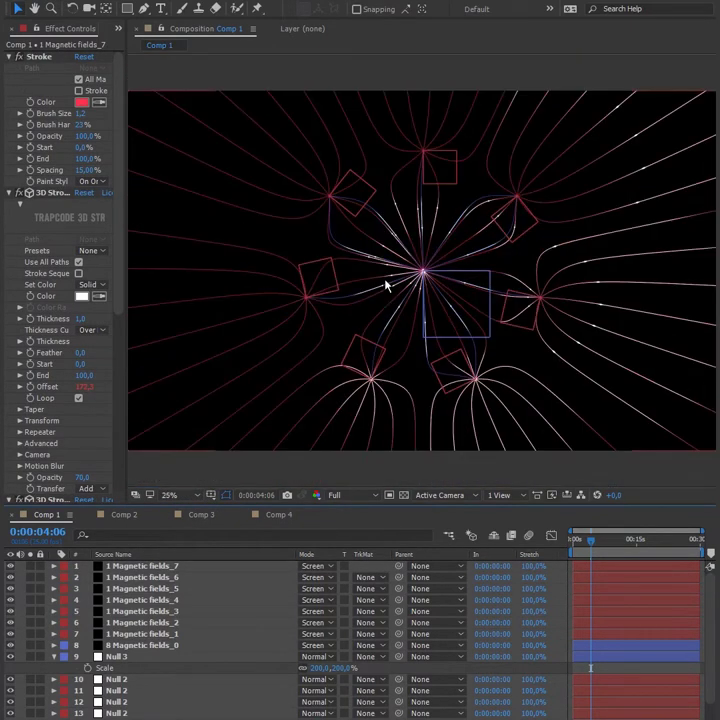
pyautogui.press(',')
pyautogui.press(',')
pyautogui.hotkey('ctrl', 'Down')
pyautogui.press('.')
pyautogui.press('.')
pyautogui.press('.')
pyautogui.moveTo(519, 305); pyautogui.dragTo(344, 278)
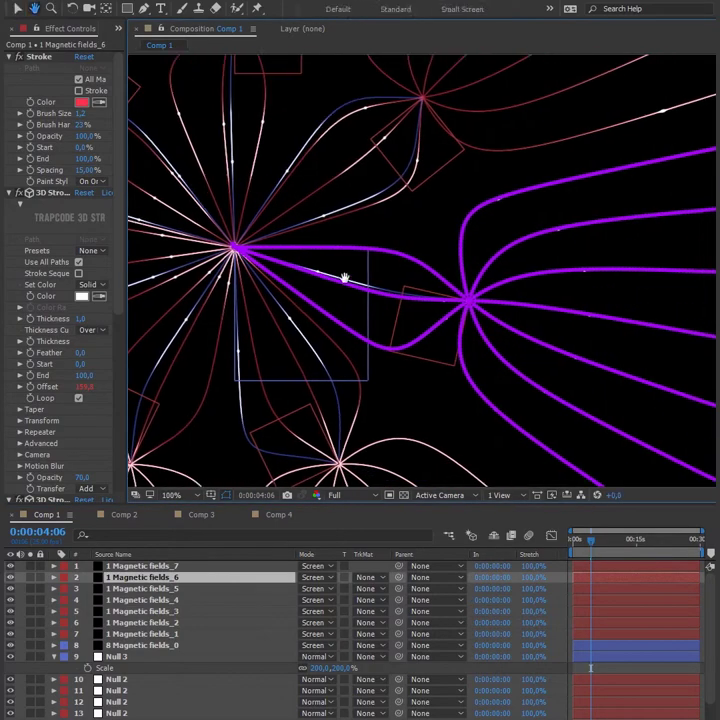
pyautogui.press('.')
pyautogui.press('.')
pyautogui.press('.')
pyautogui.press('.')
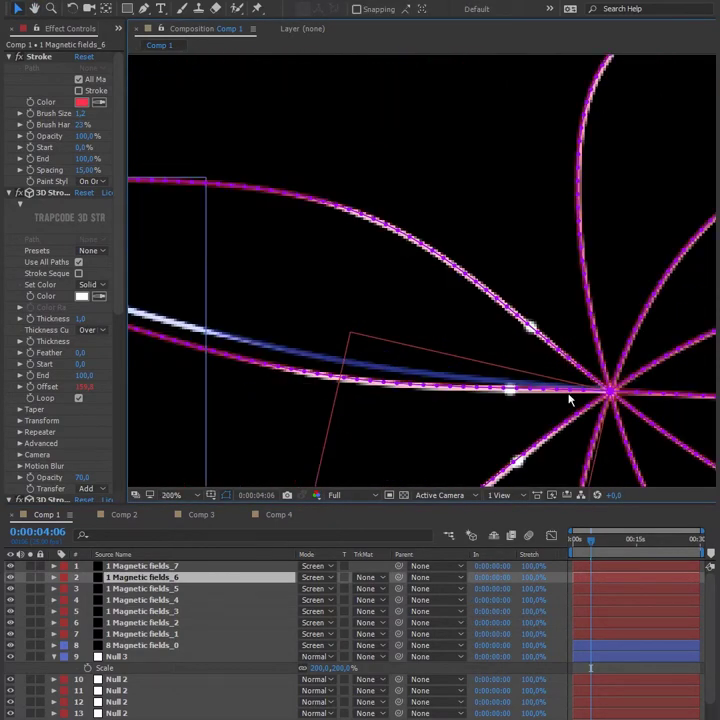
# Set viewer magnification to Fit and show the Project panel's comp list.
pyautogui.click(172, 494)
pyautogui.click(190, 514)
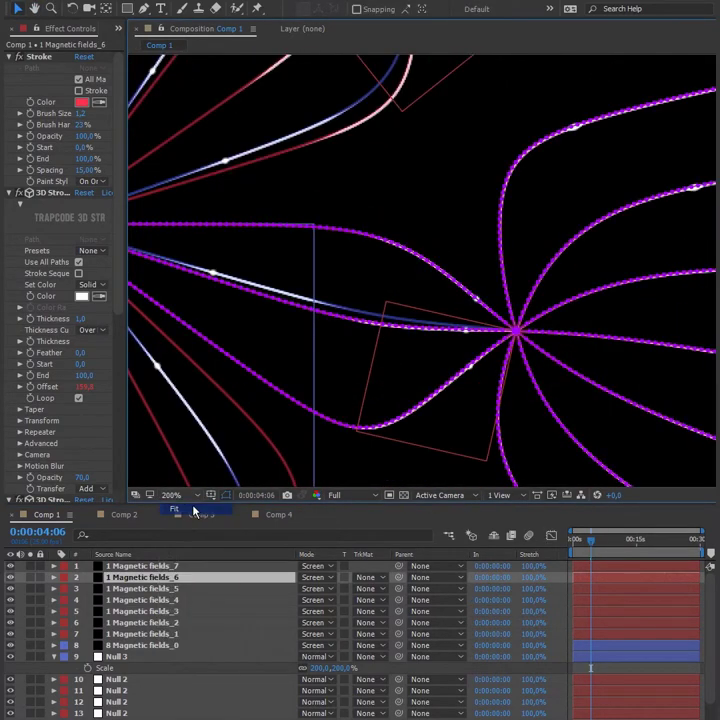
pyautogui.click(117, 28)
pyautogui.click(140, 45)
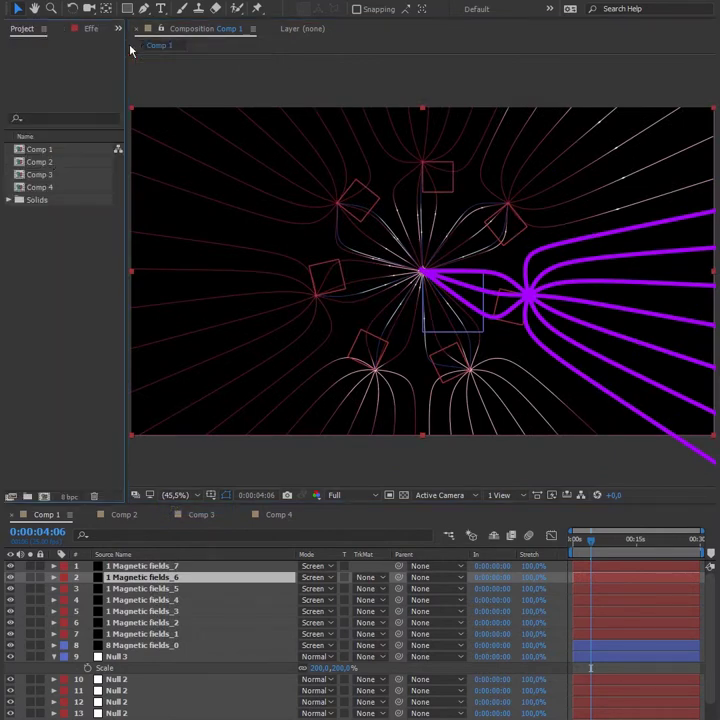
# Open Comp 2, run nm_magnetlines.jsxbin on its ten nulls, and show the Project panel again.
pyautogui.doubleClick(42, 160)
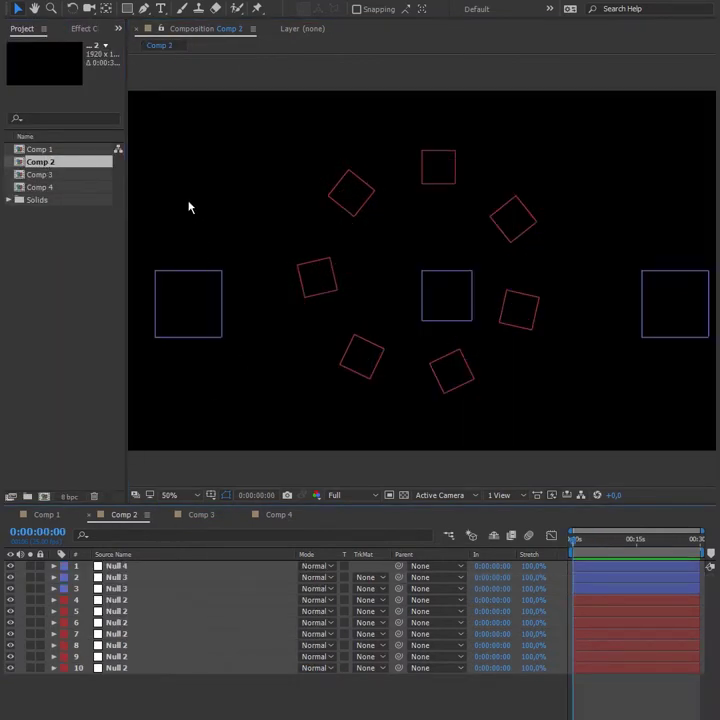
pyautogui.moveTo(169, 156); pyautogui.dragTo(659, 405)
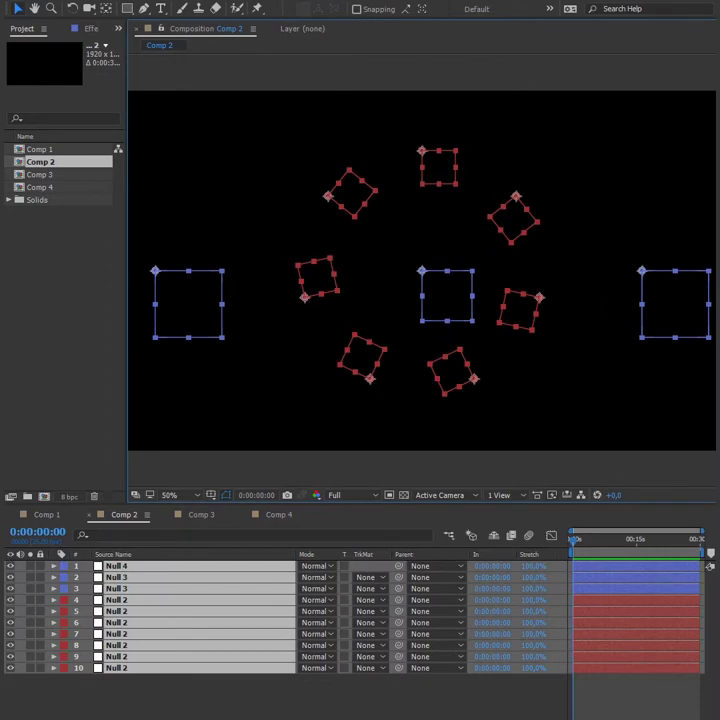
pyautogui.click(222, 0)
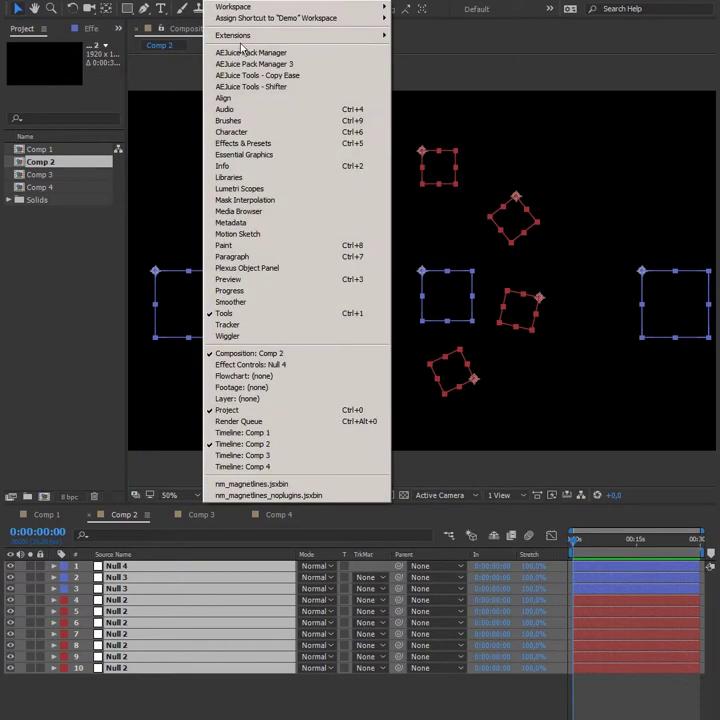
pyautogui.click(252, 484)
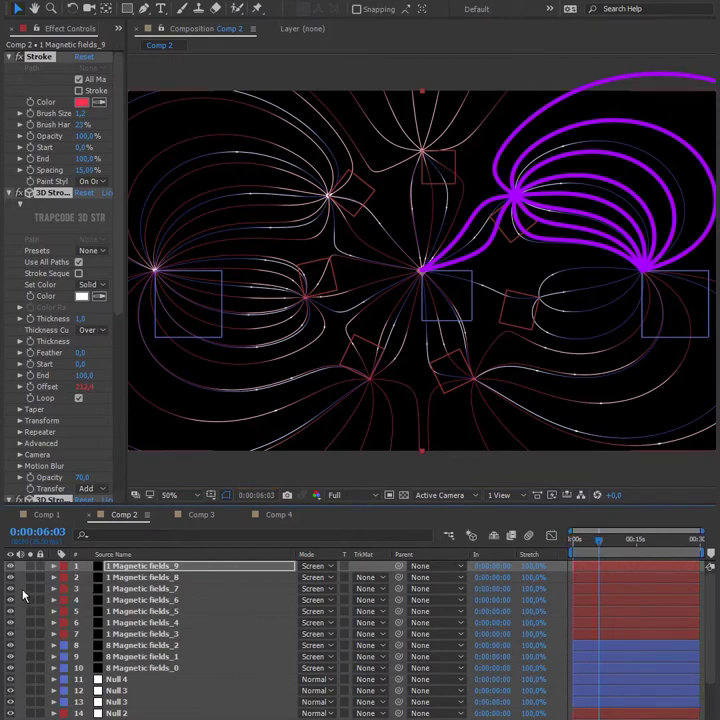
pyautogui.click(517, 220)
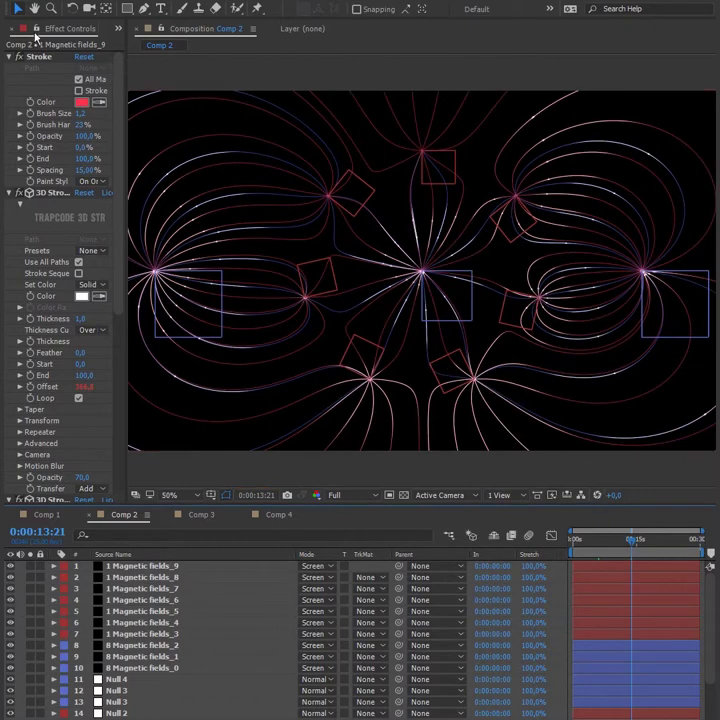
pyautogui.click(119, 28)
pyautogui.click(145, 44)
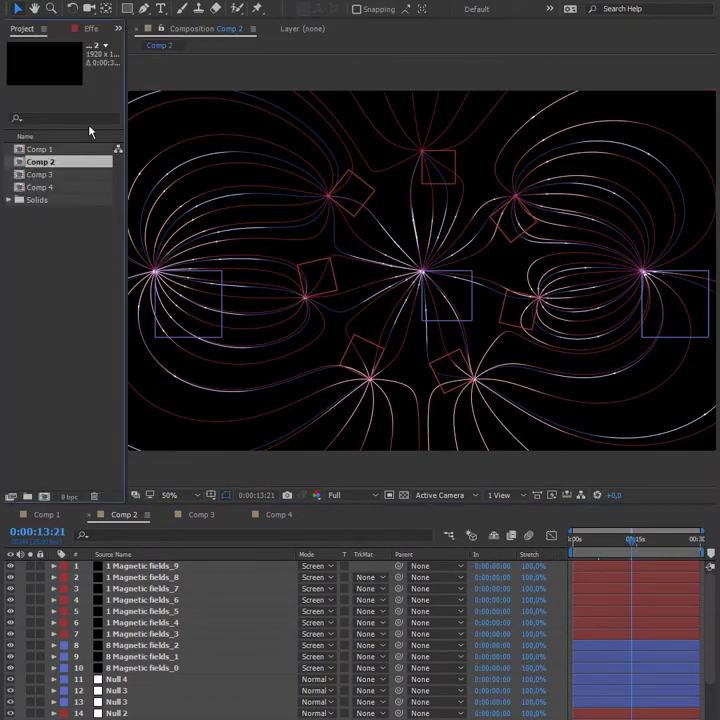
# Open Comp 3, run the magnet-lines script, check the animation at 0:00:19:13, and show the Project panel.
pyautogui.doubleClick(44, 176)
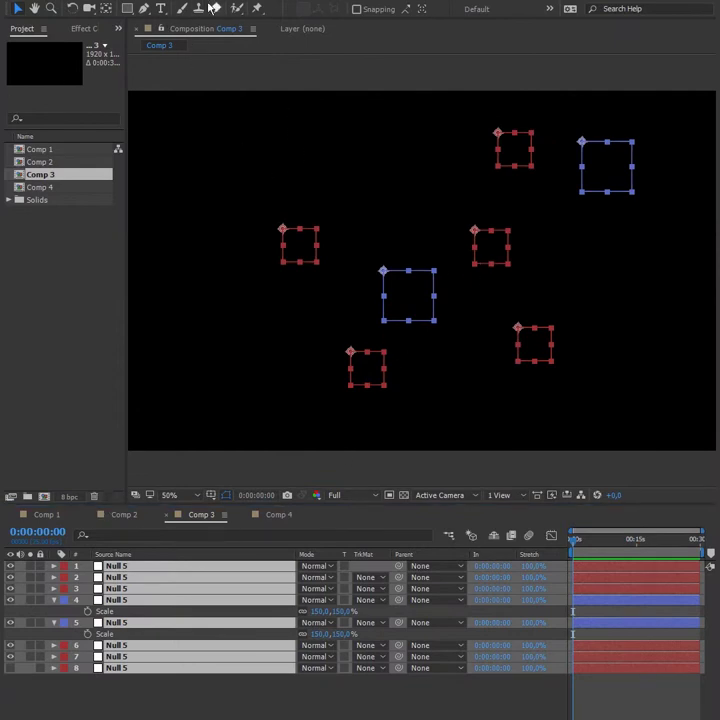
pyautogui.click(241, 481)
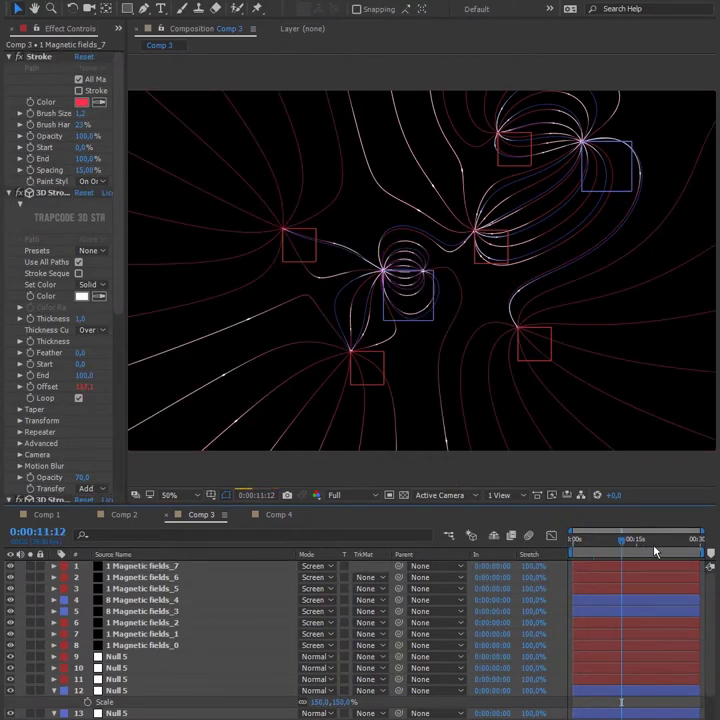
pyautogui.click(655, 551)
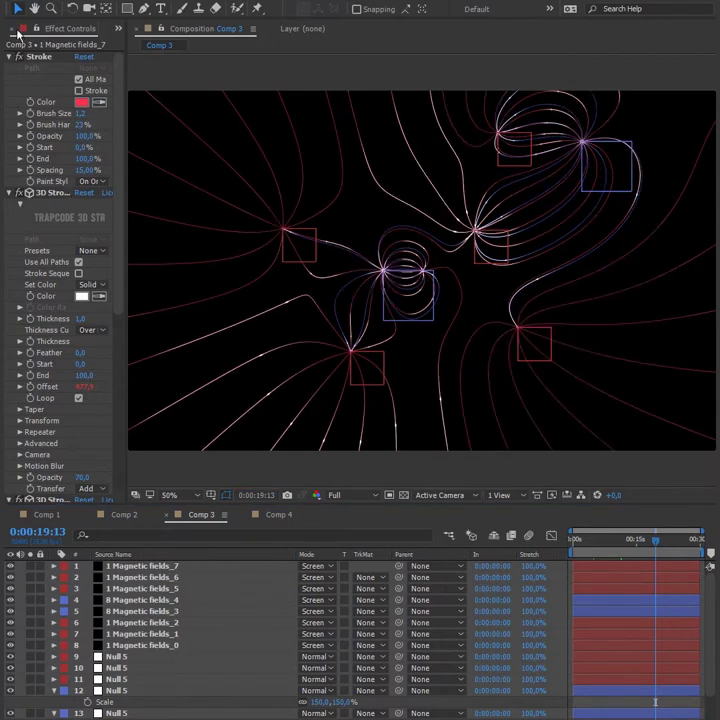
pyautogui.click(118, 28)
pyautogui.click(140, 44)
# Open Comp 4 and run nm_magnetlines_noplugins.jsxbin to generate its field lines.
pyautogui.doubleClick(50, 188)
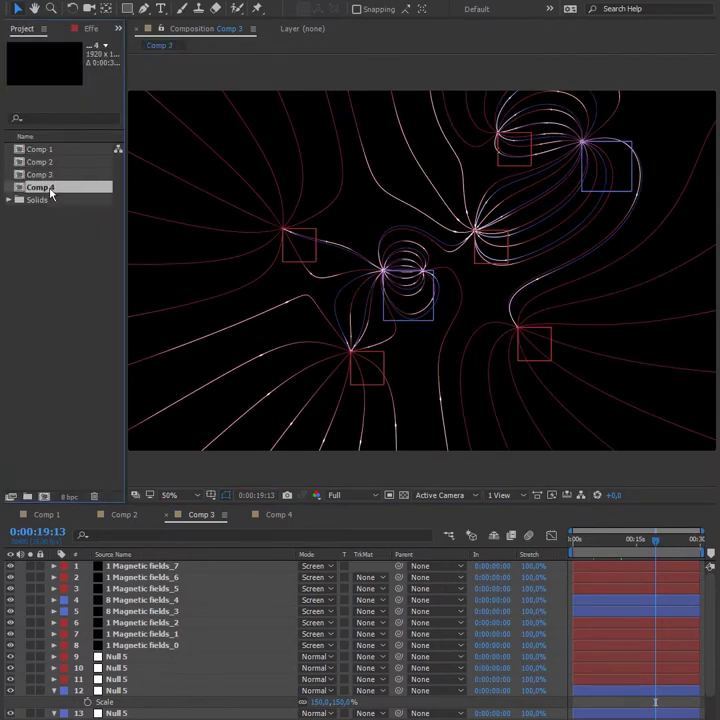
pyautogui.click(232, 0)
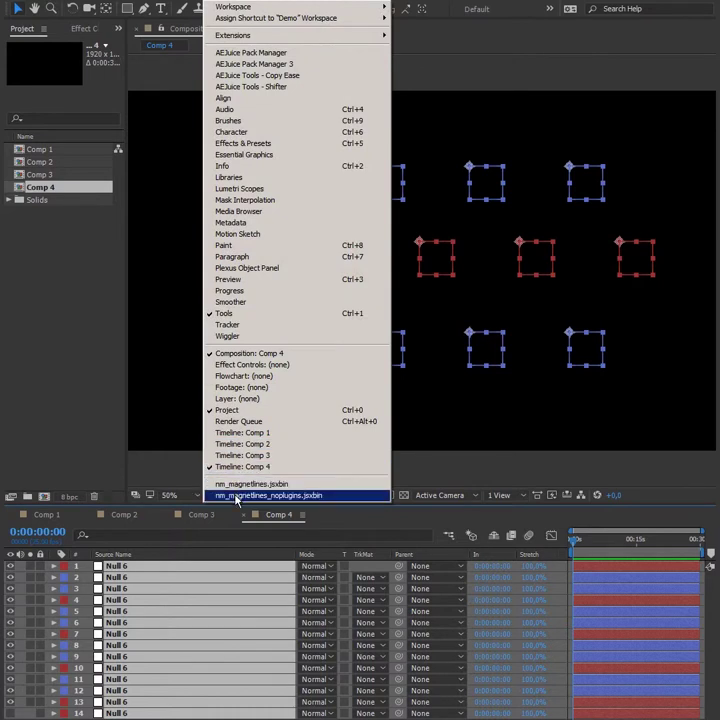
pyautogui.click(237, 495)
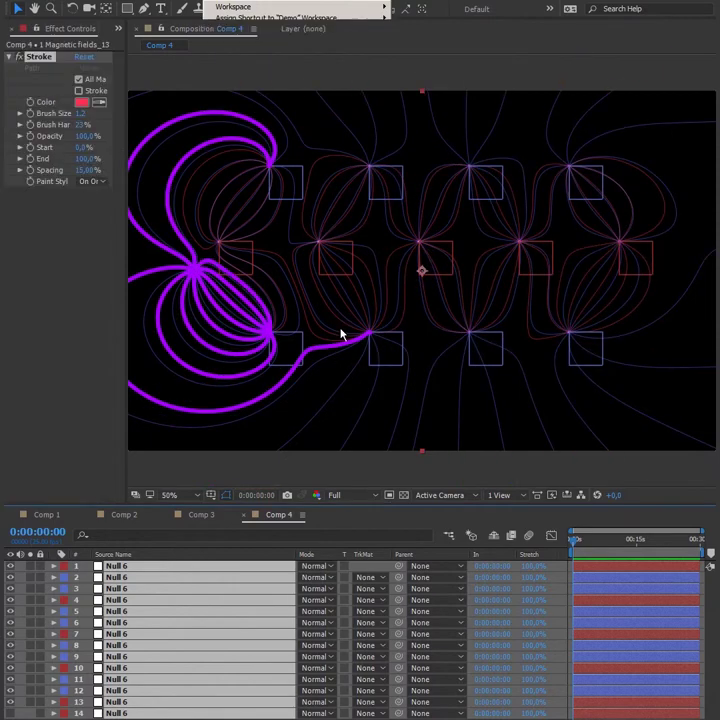
pyautogui.click(17, 588)
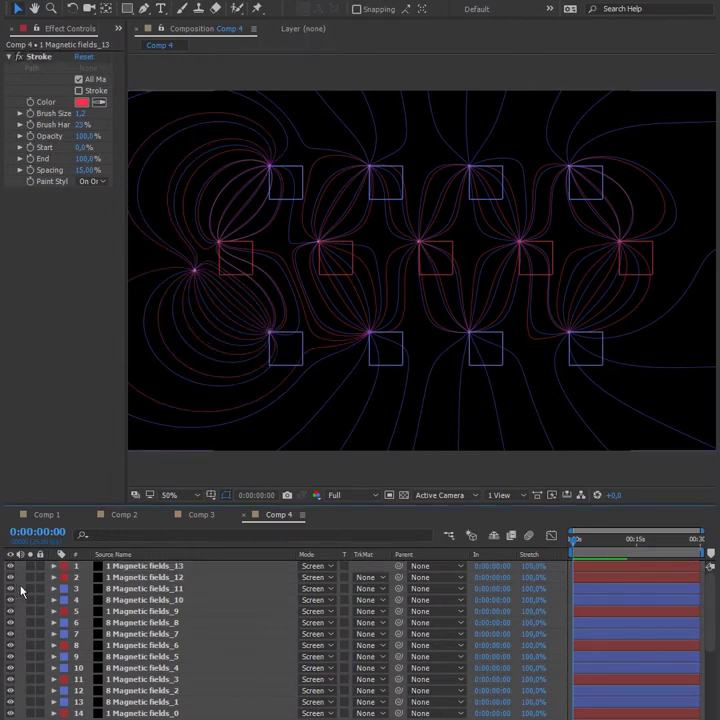
# Select the blue-labelled field layer group and toggle its solo on and off.
pyautogui.click(120, 588)
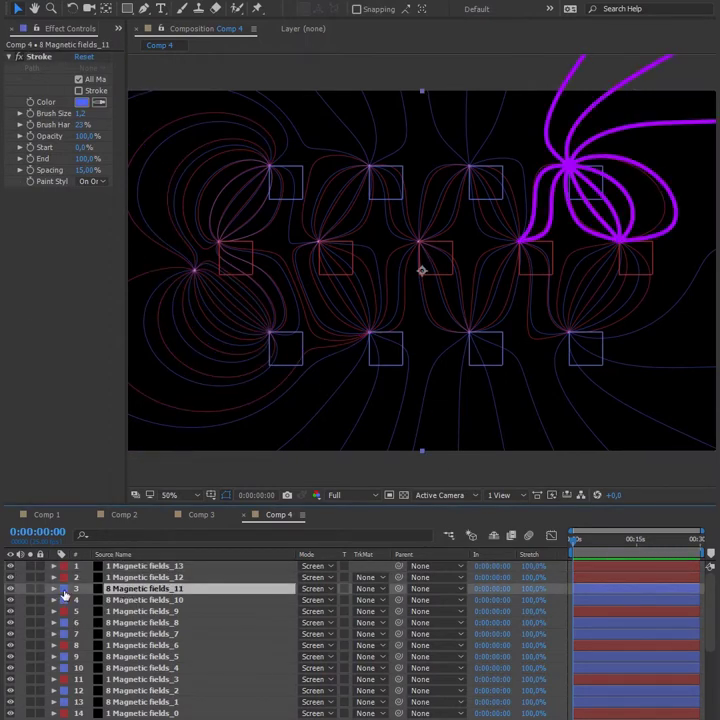
pyautogui.click(62, 588)
pyautogui.click(75, 597)
pyautogui.click(30, 589)
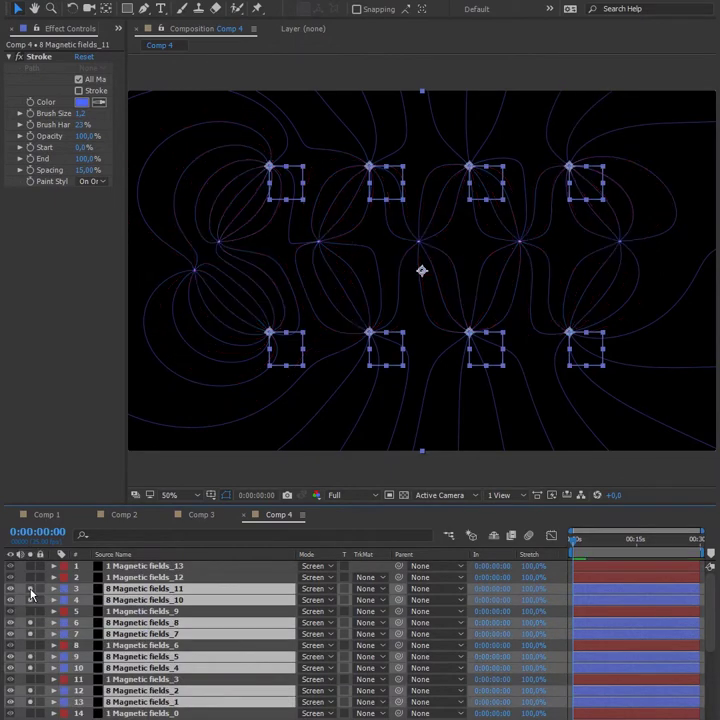
pyautogui.click(32, 591)
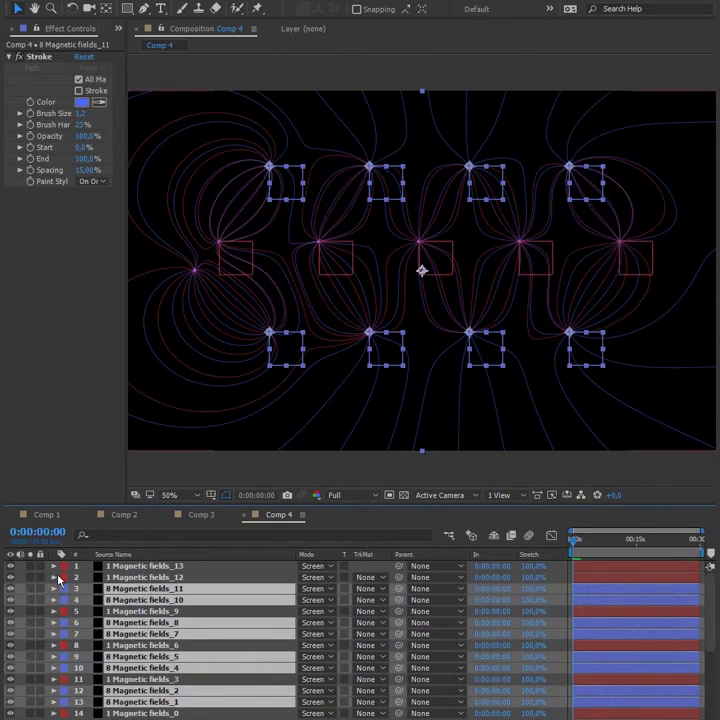
# Solo only the red-labelled field layers, deselect all, and bring up Comp 3.
pyautogui.click(62, 577)
pyautogui.click(75, 589)
pyautogui.click(30, 578)
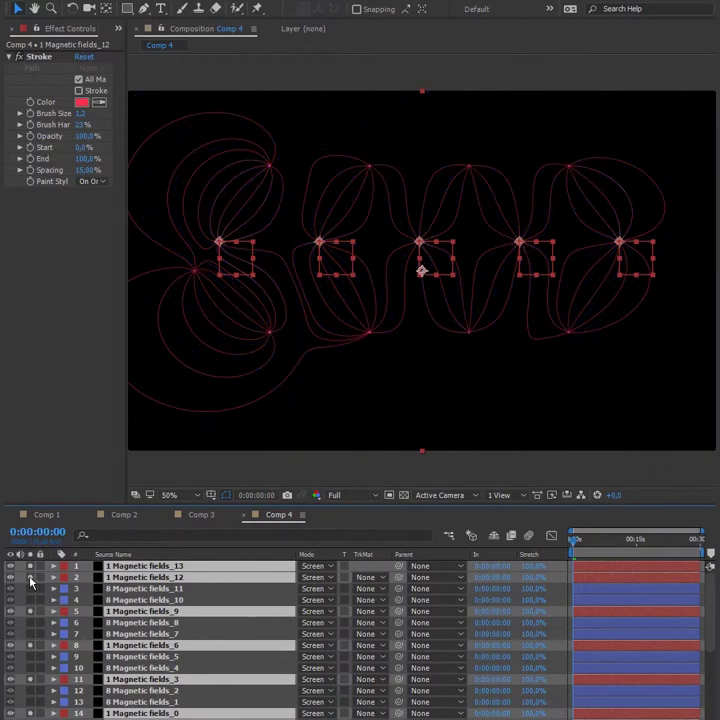
pyautogui.press('F2')
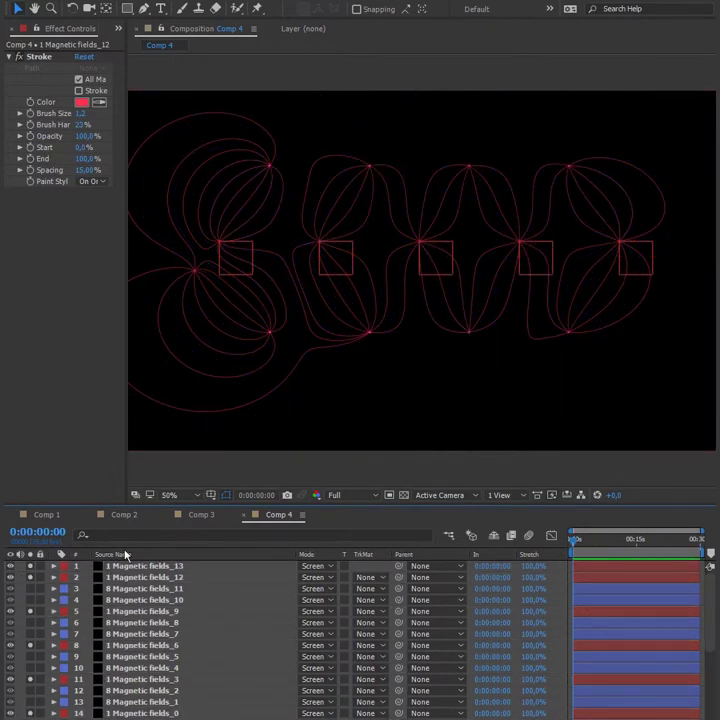
pyautogui.click(200, 516)
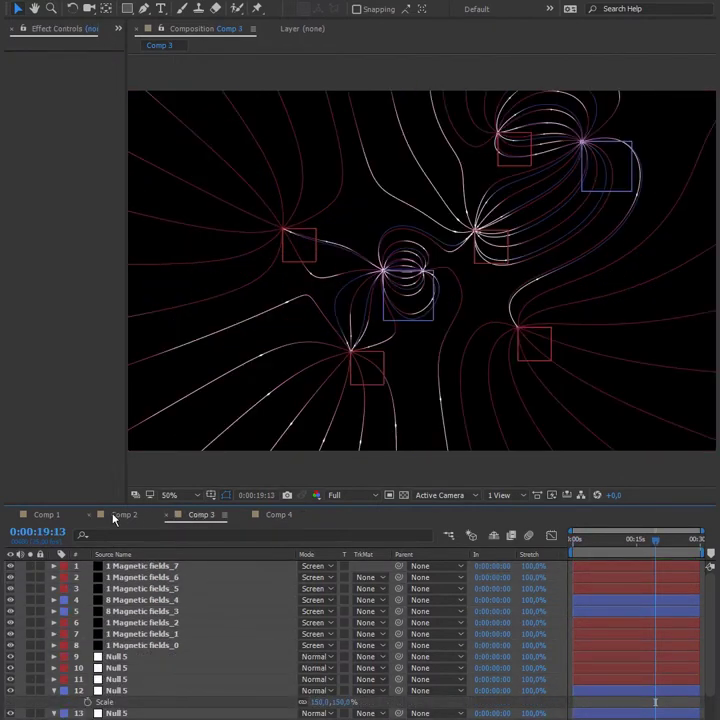
# Create a new composition, Comp 5, from the Project panel with default settings.
pyautogui.click(118, 515)
pyautogui.click(46, 515)
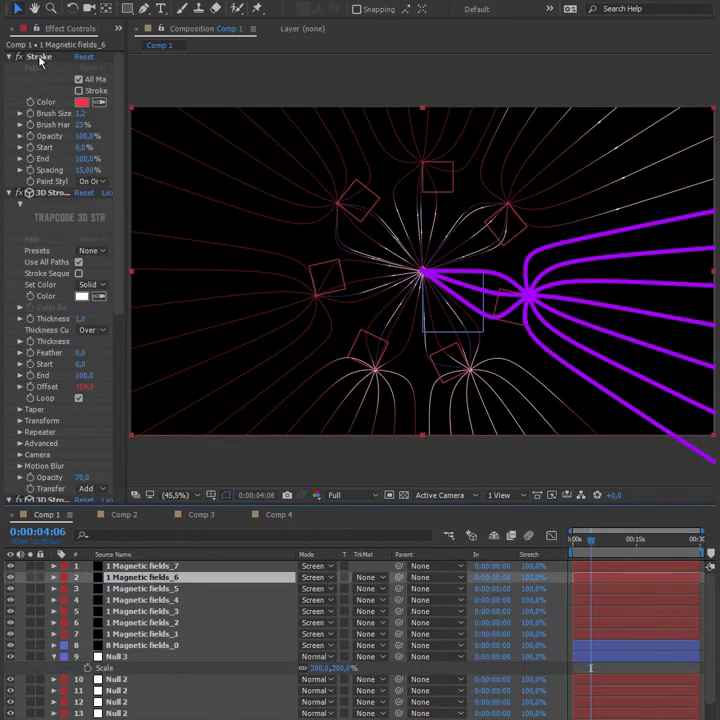
pyautogui.click(122, 28)
pyautogui.click(150, 44)
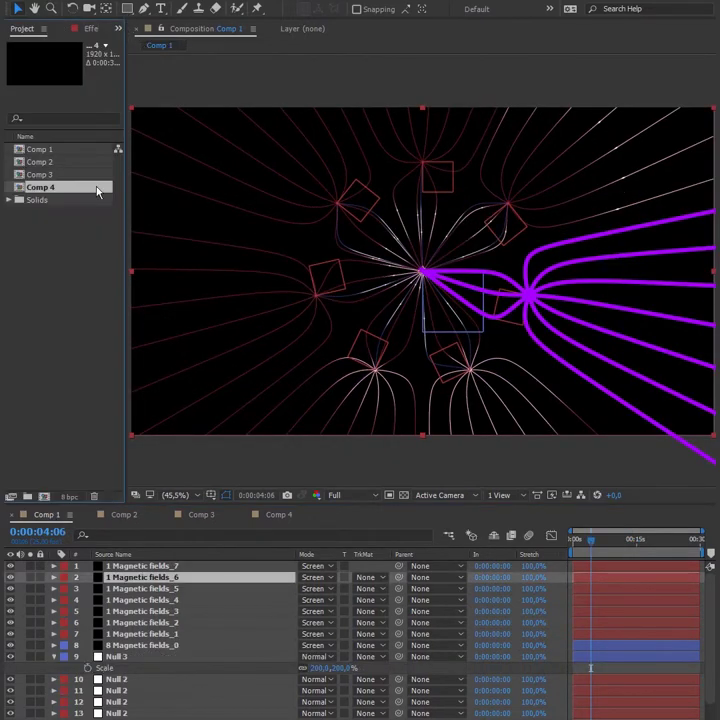
pyautogui.rightClick(44, 288)
pyautogui.click(62, 292)
pyautogui.click(511, 461)
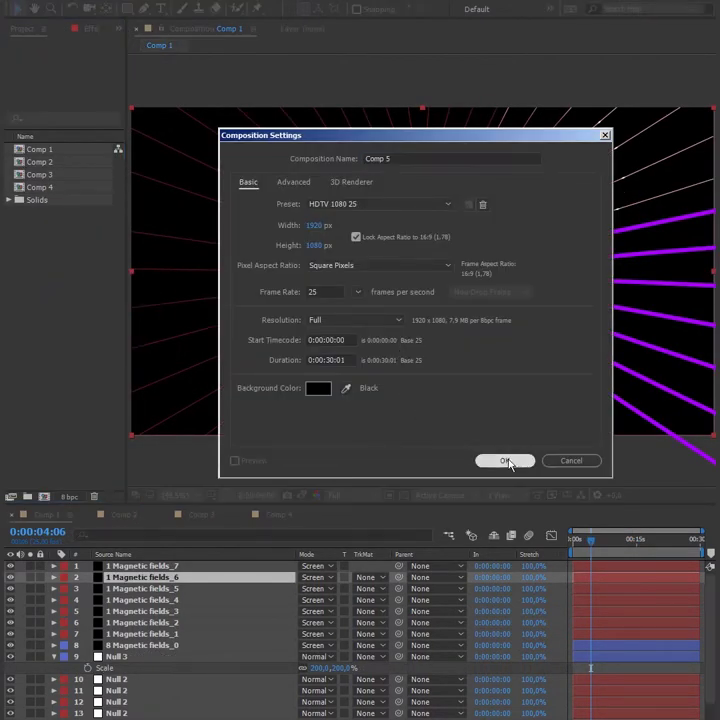
# Add a null object left of centre and duplicate it as a second pole.
pyautogui.rightClick(118, 599)
pyautogui.moveTo(150, 604)
pyautogui.click(263, 666)
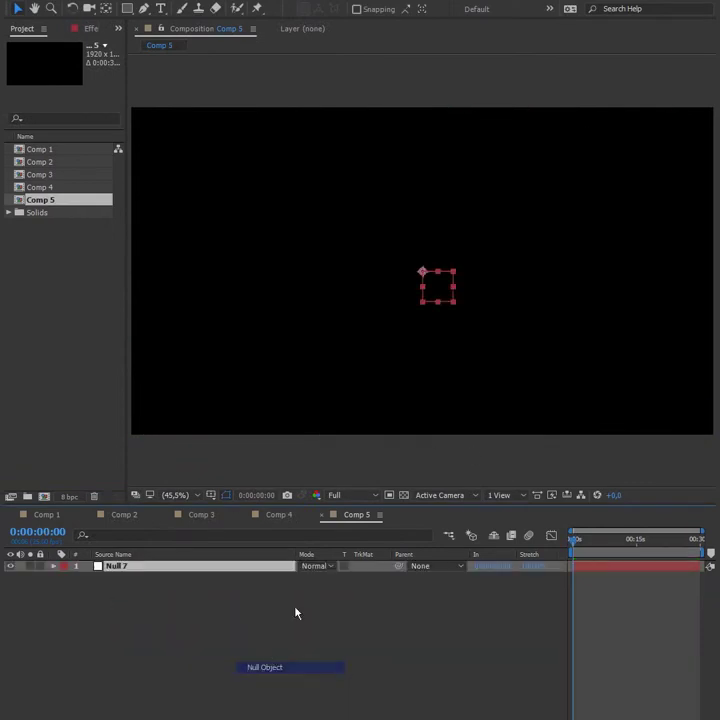
pyautogui.moveTo(445, 287)
pyautogui.mouseDown()
pyautogui.moveTo(297, 285)
pyautogui.moveTo(495, 291)
pyautogui.mouseUp()
pyautogui.hotkey('ctrl', 'd')
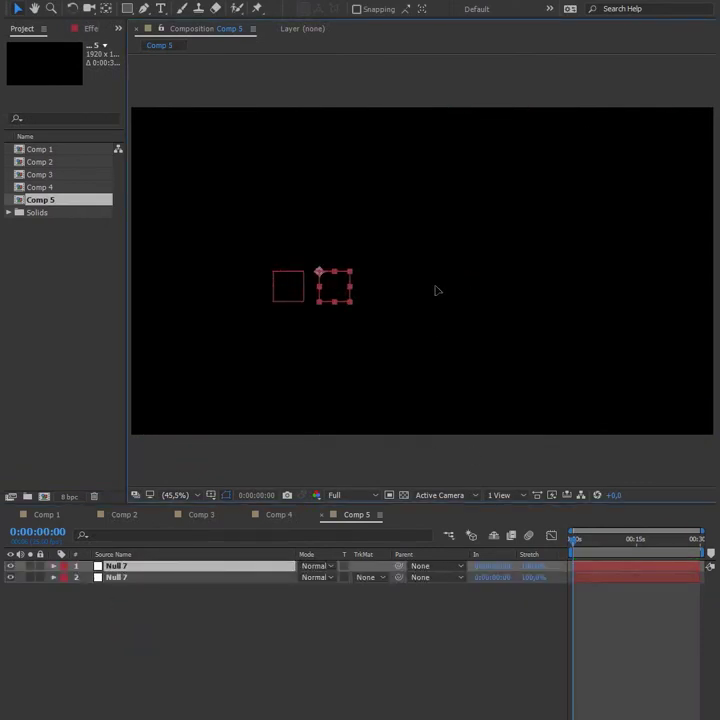
# Label the top null Blue, scale it up to about 359%, and select both nulls.
pyautogui.click(62, 566)
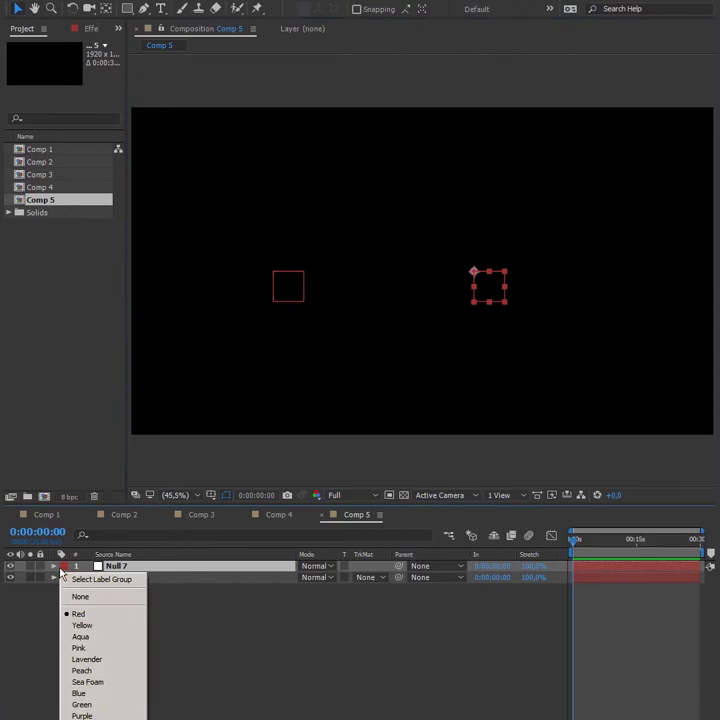
pyautogui.click(76, 694)
pyautogui.press('s')
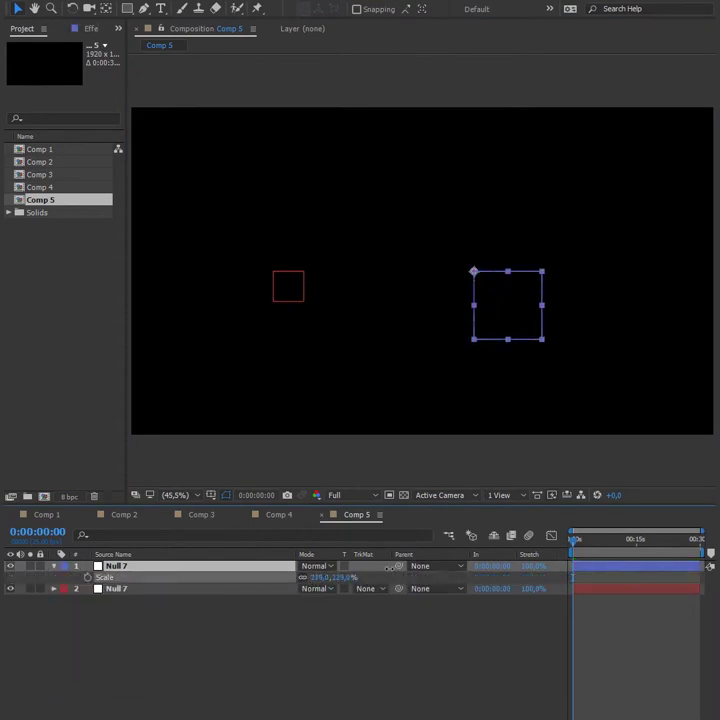
pyautogui.moveTo(315, 579); pyautogui.dragTo(415, 579)
pyautogui.moveTo(258, 249); pyautogui.dragTo(609, 386)
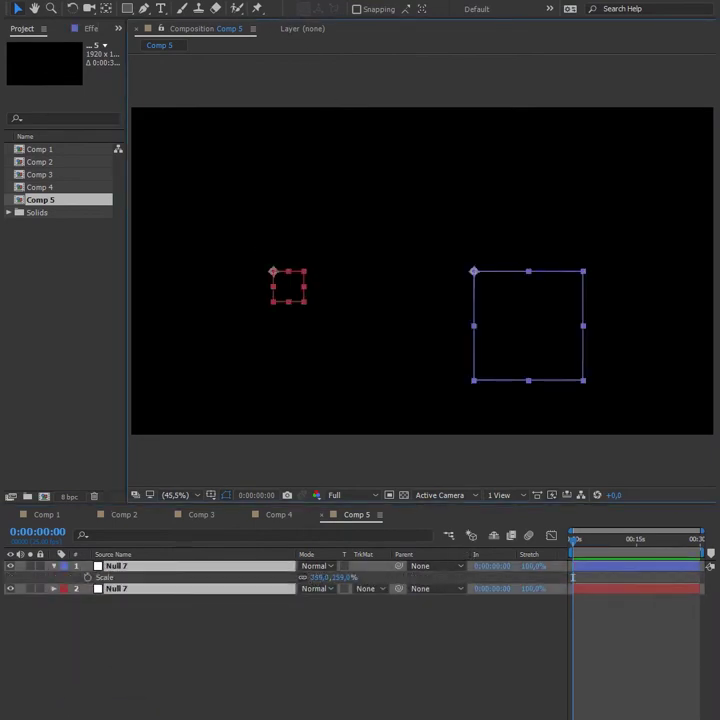
pyautogui.click(225, 0)
# Run nm_magnetlines.jsxbin on both nulls, then nm_magnetlines_noplugins.jsxbin for a second set.
pyautogui.click(230, 497)
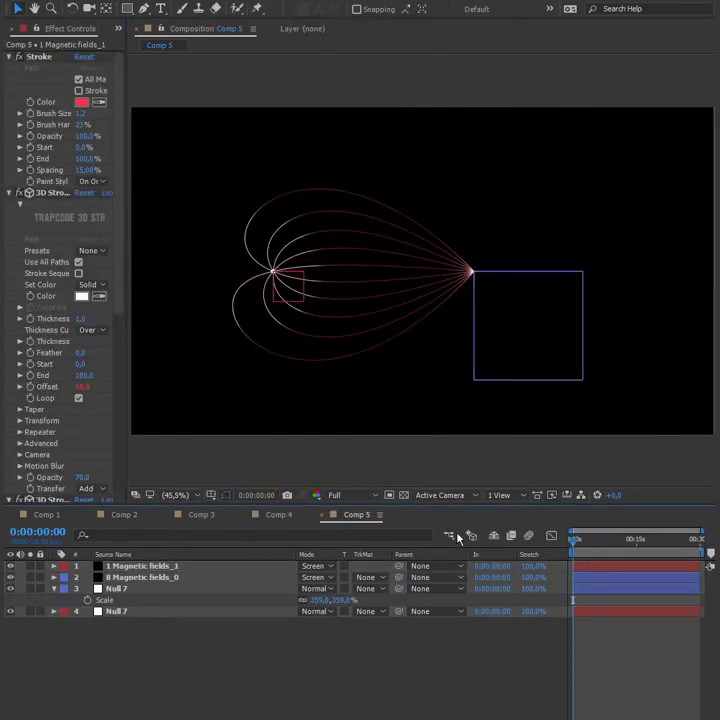
pyautogui.click(601, 540)
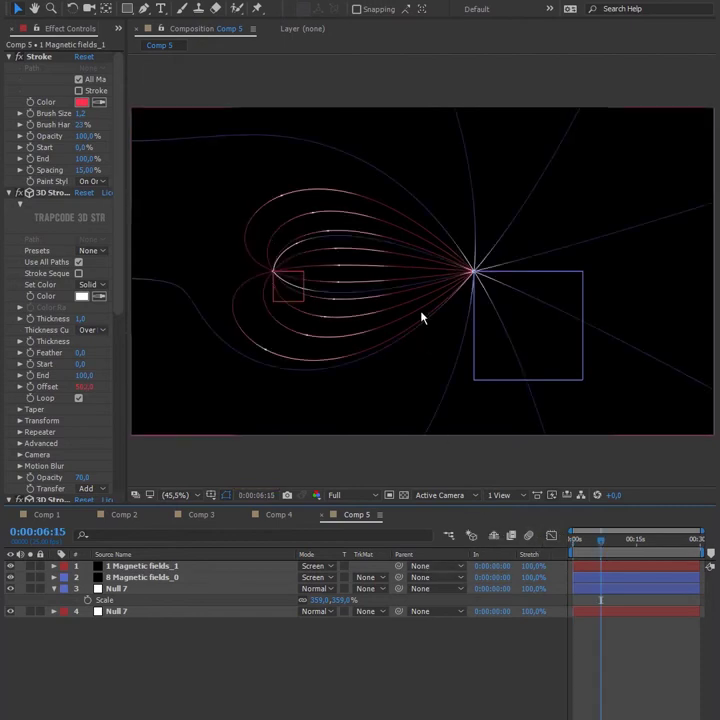
pyautogui.click(117, 590)
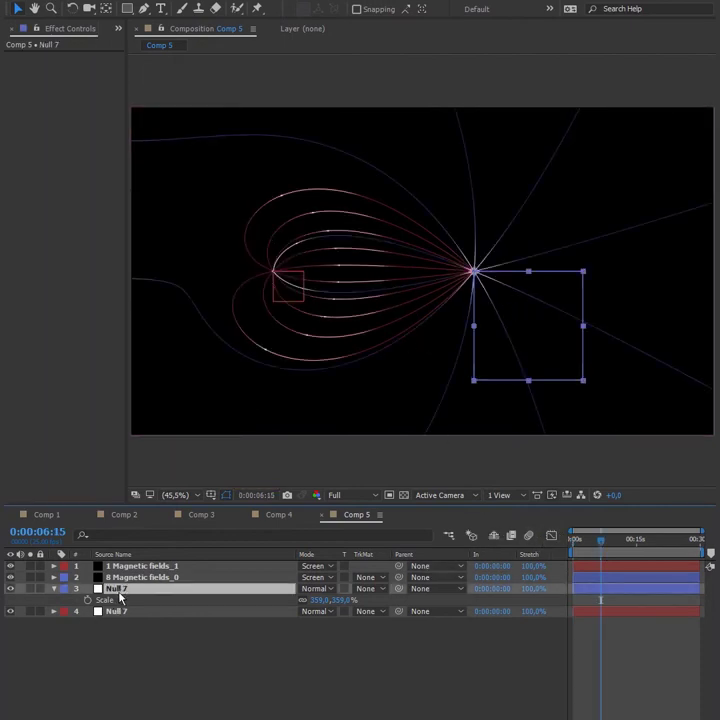
pyautogui.keyDown('ctrl'); pyautogui.click(117, 614); pyautogui.keyUp('ctrl')
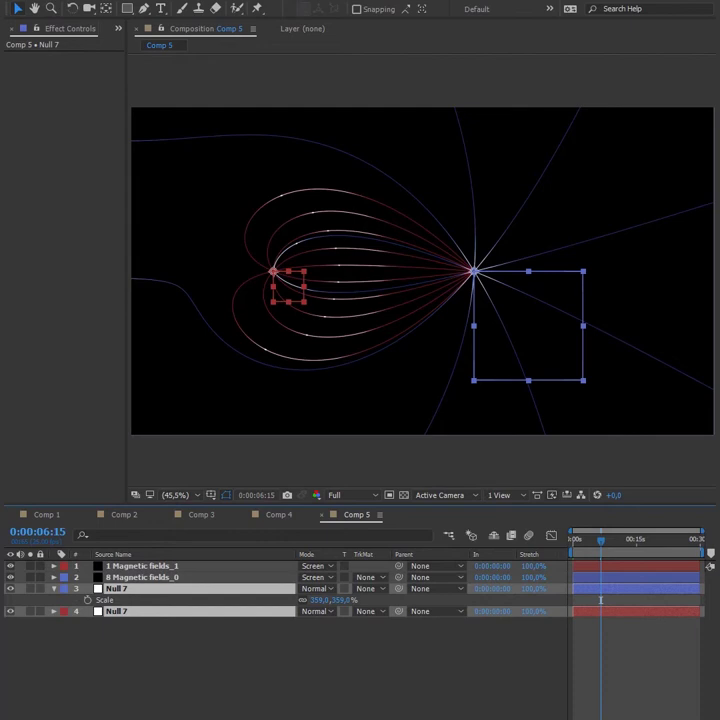
pyautogui.click(215, 2)
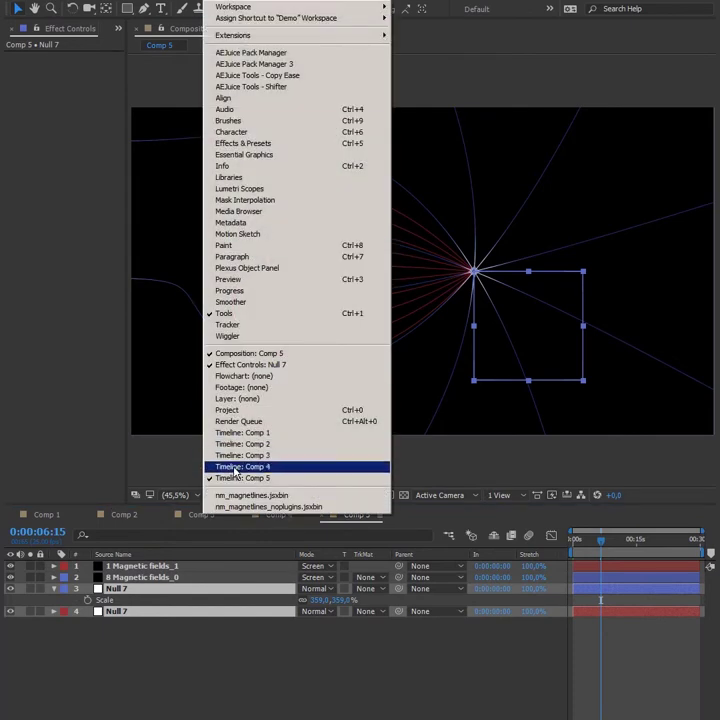
pyautogui.click(250, 507)
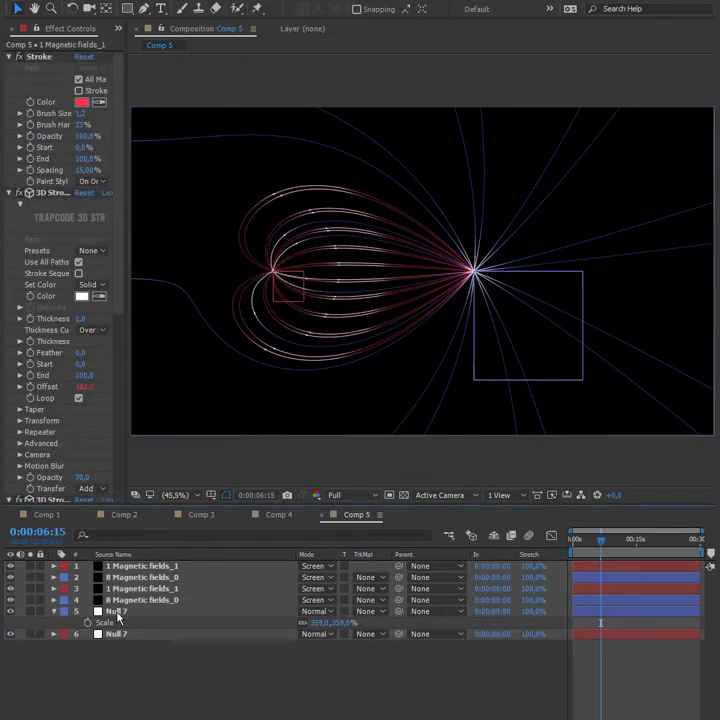
# Reselect both nulls and generate two more field-line sets, previewing around 12 seconds.
pyautogui.click(117, 611)
pyautogui.keyDown('shift'); pyautogui.click(118, 634); pyautogui.keyUp('shift')
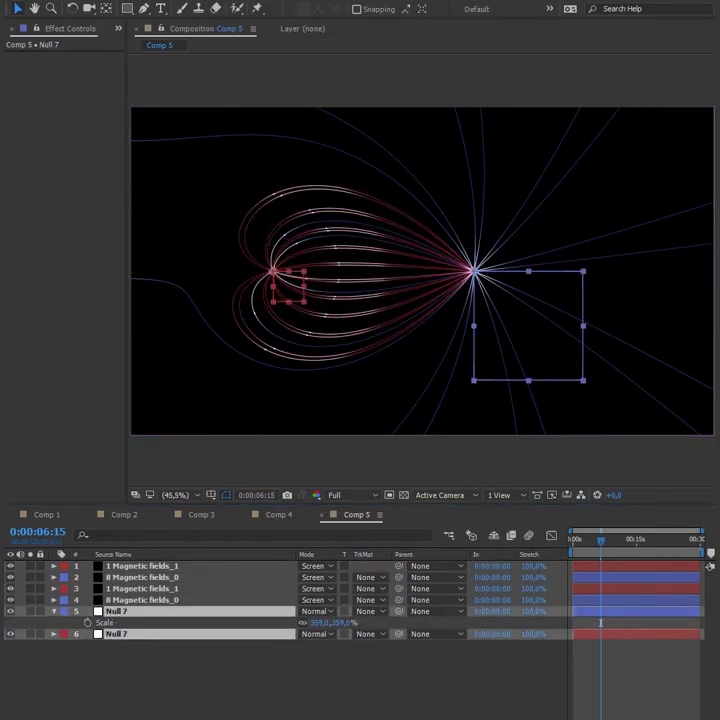
pyautogui.click(250, 506)
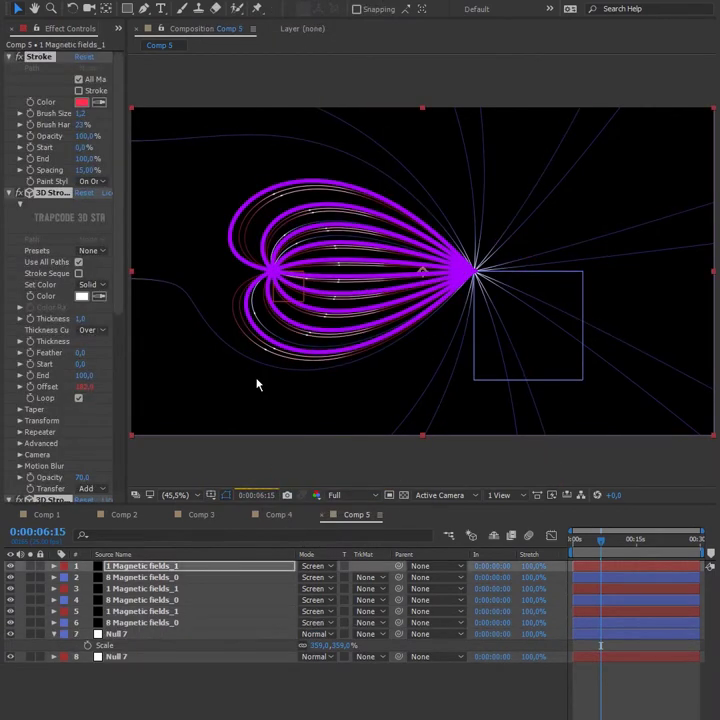
pyautogui.click(117, 634)
pyautogui.keyDown('shift'); pyautogui.click(117, 656); pyautogui.keyUp('shift')
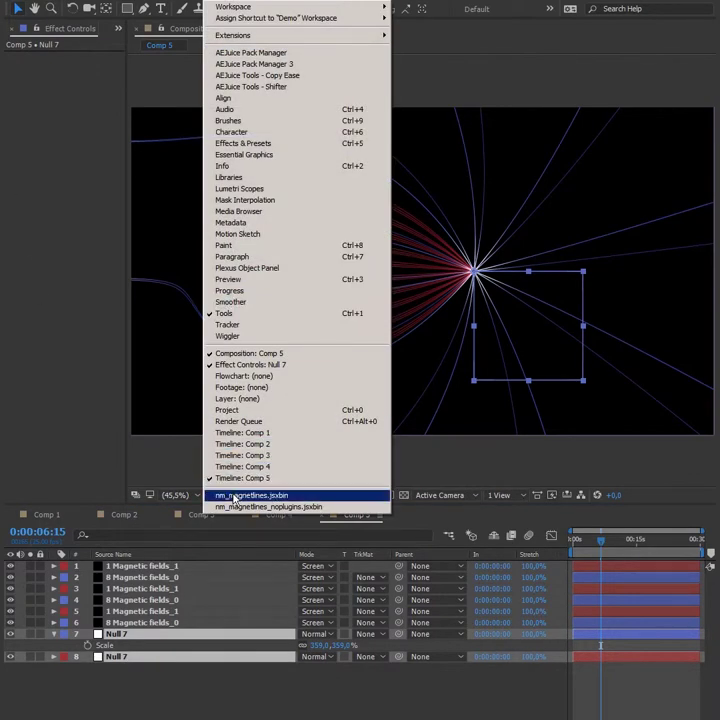
pyautogui.click(233, 496)
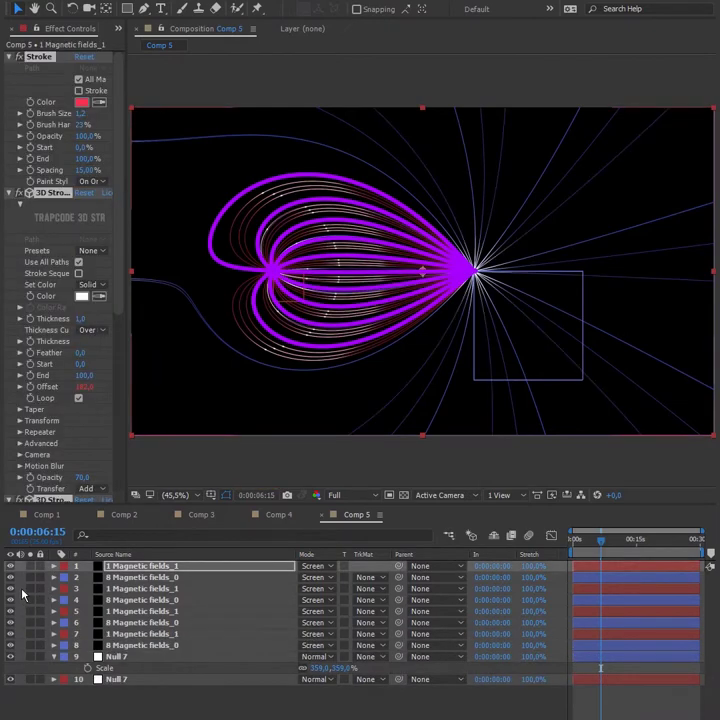
pyautogui.click(624, 541)
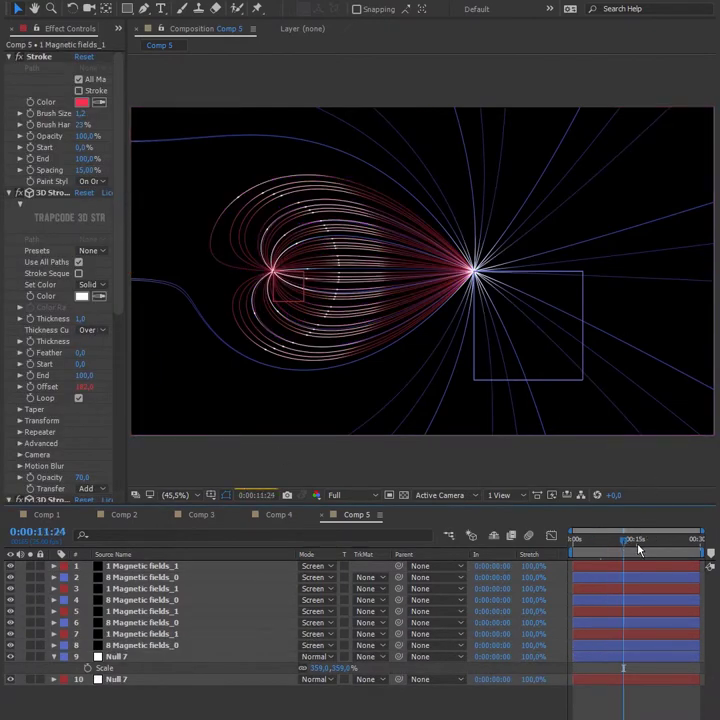
pyautogui.click(653, 546)
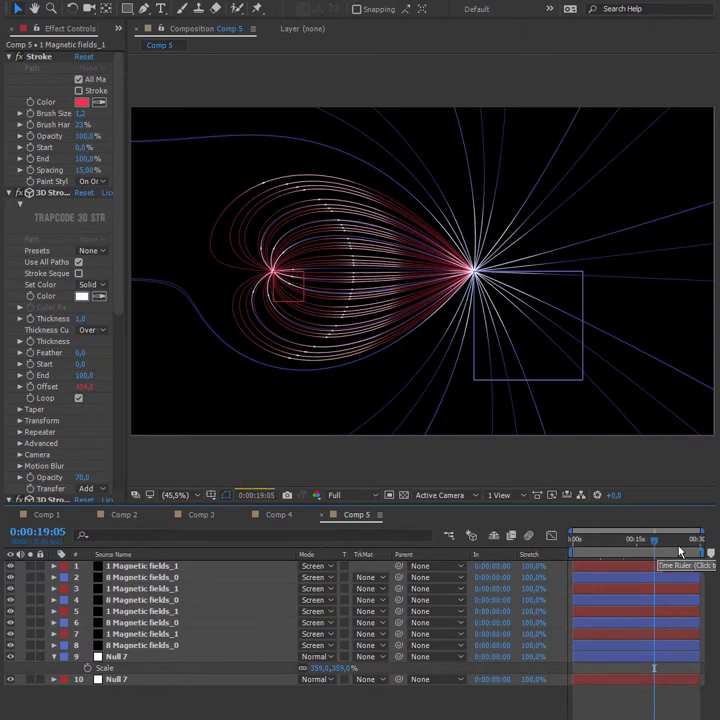
pyautogui.click(679, 547)
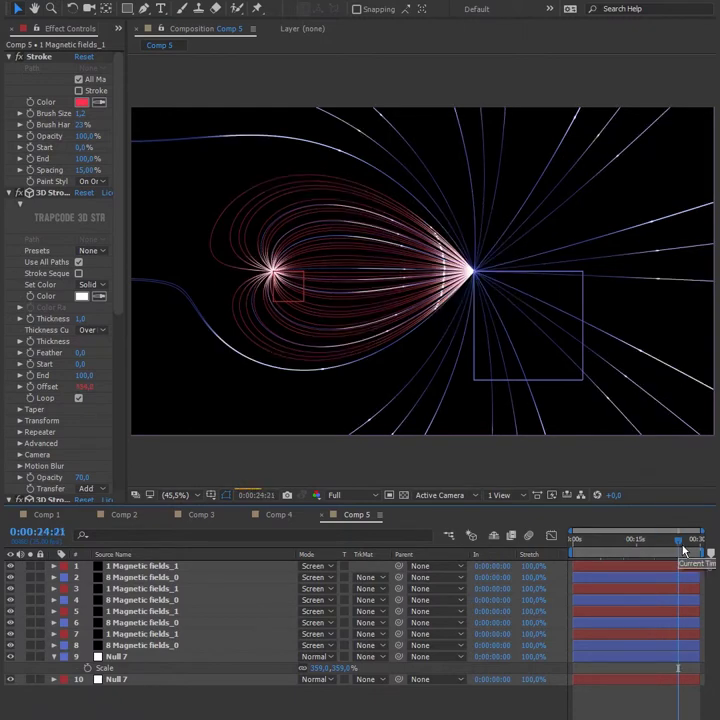